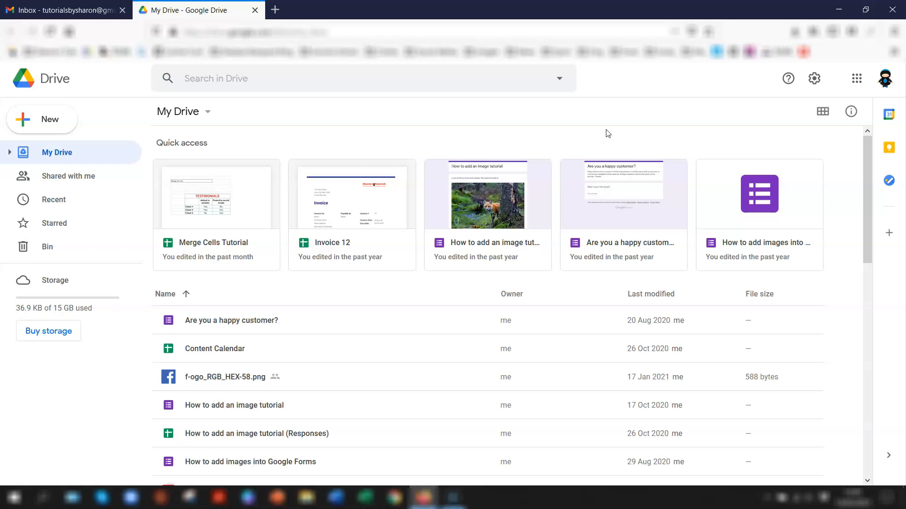
left_click(609, 132)
left_click(593, 132)
left_click(241, 118)
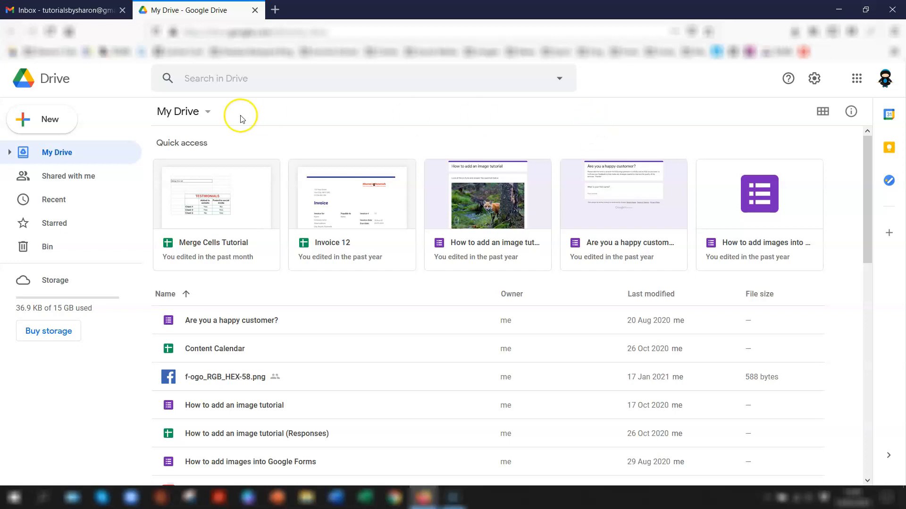
- Create a new Google Sheets spreadsheet from the personal To-do list template
left_click(35, 124)
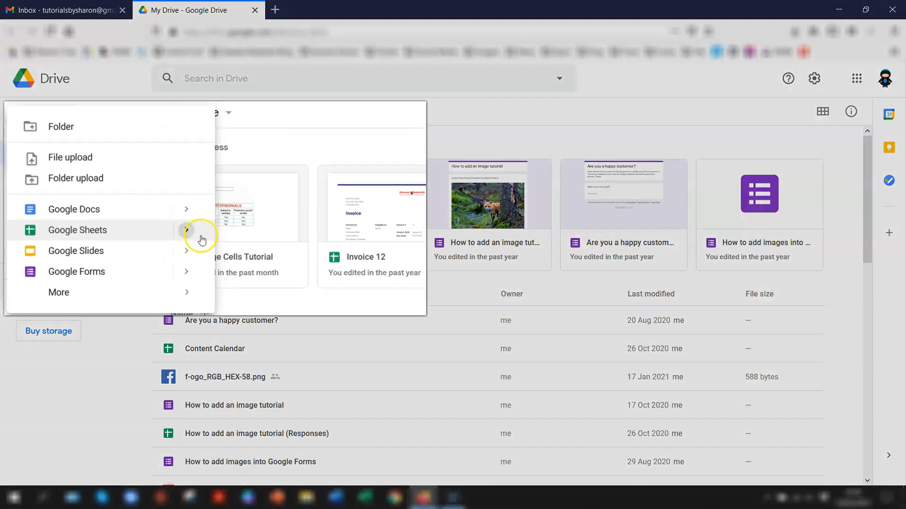
mouse_move(168, 219)
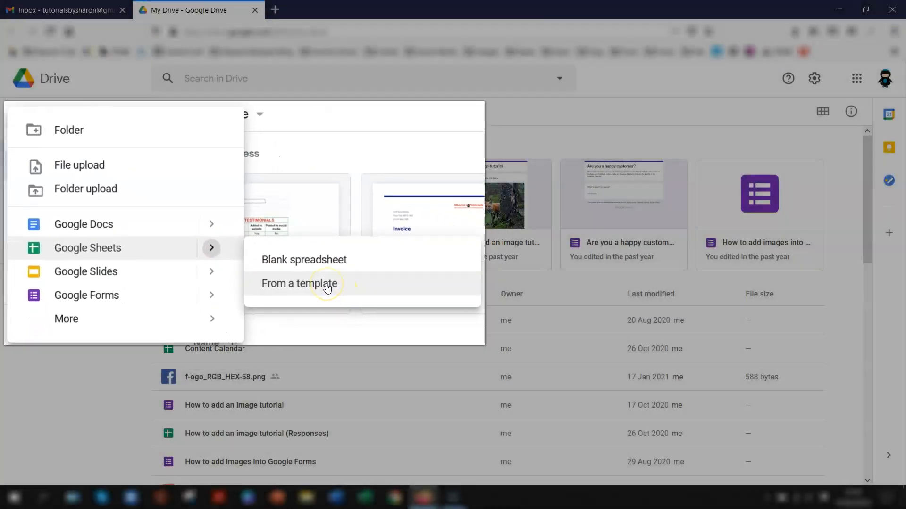
left_click(261, 248)
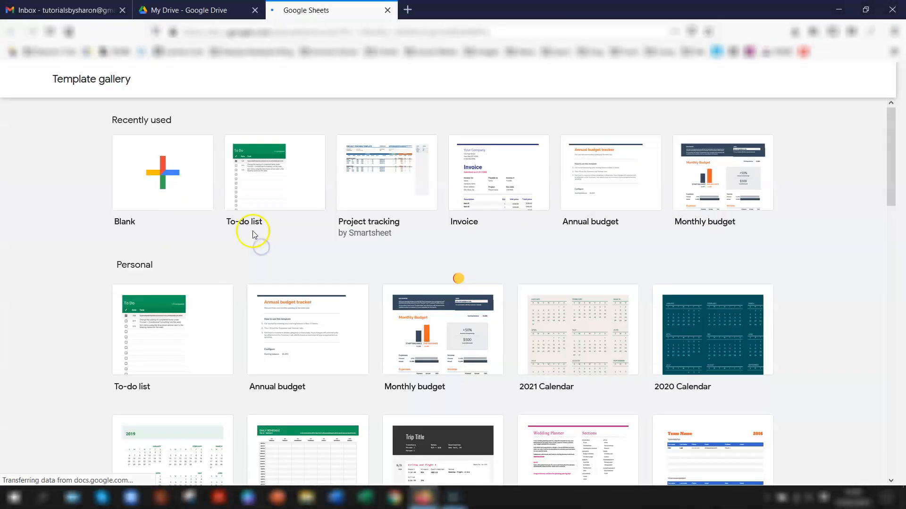
scroll(243, 233, "down", 3)
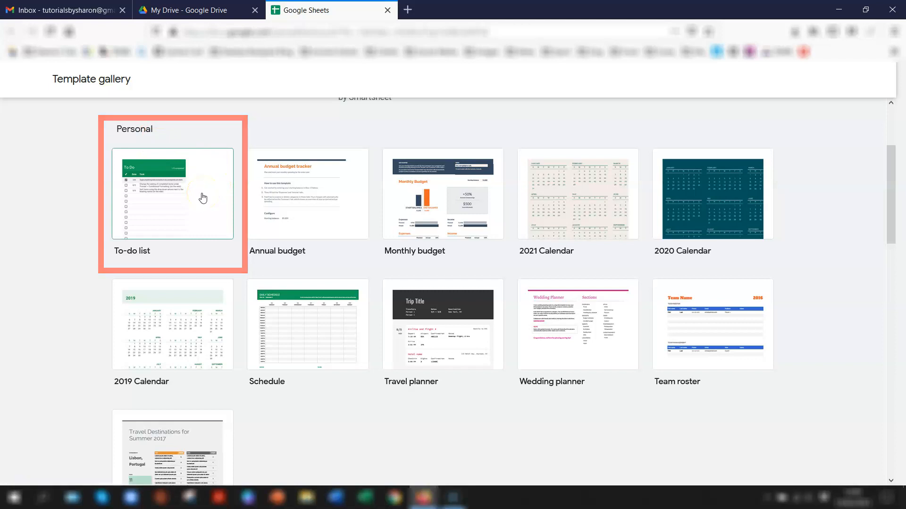
left_click(204, 197)
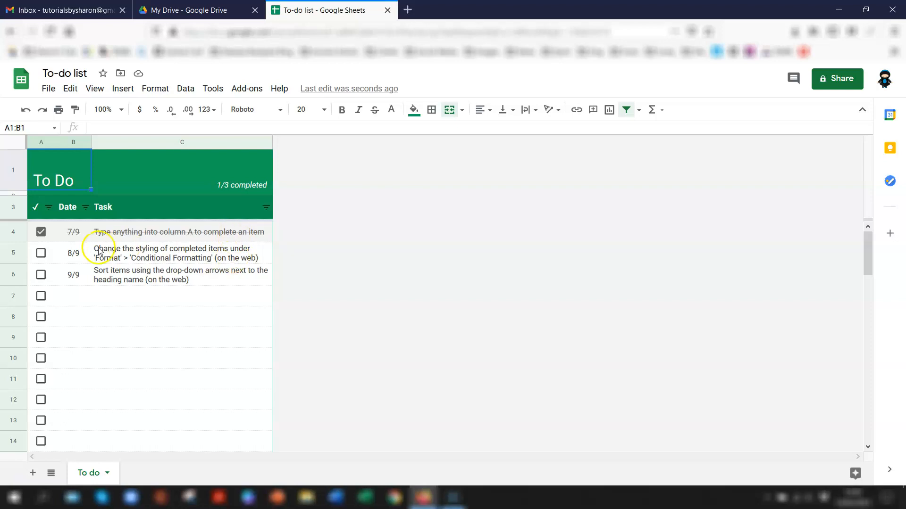
- Mark the task in row 5 as complete and open the sheet's conditional formatting rules
left_click(41, 254)
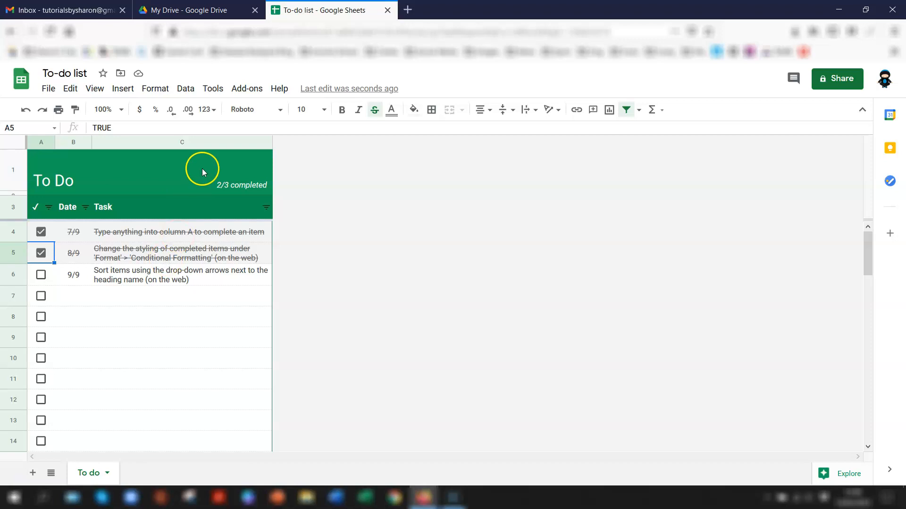
left_click(155, 89)
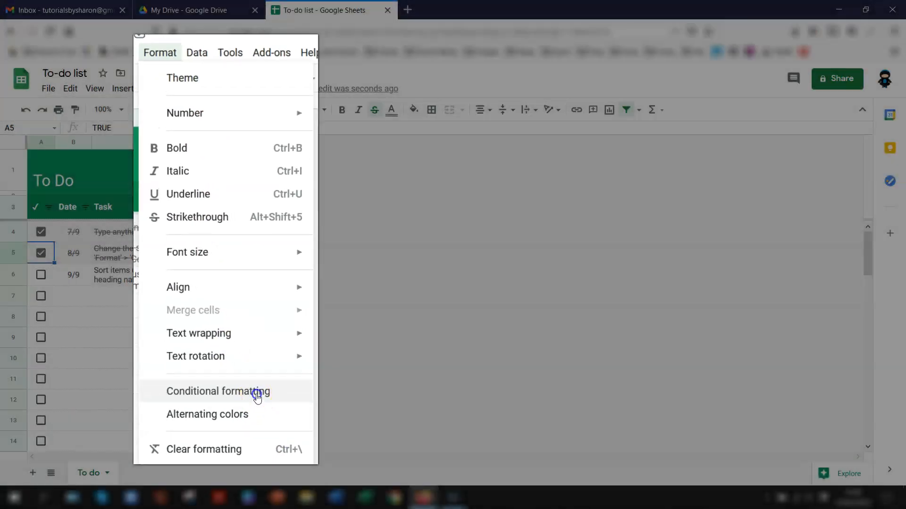
left_click(272, 417)
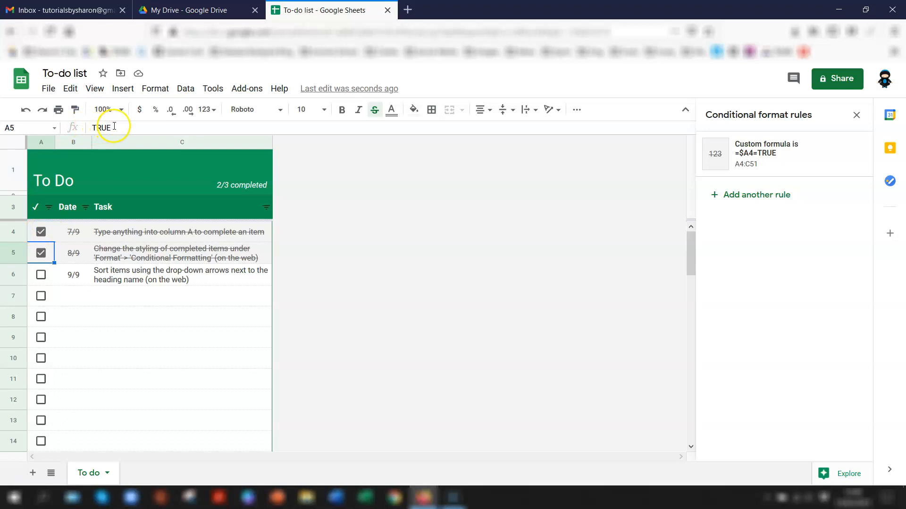
left_click(55, 278)
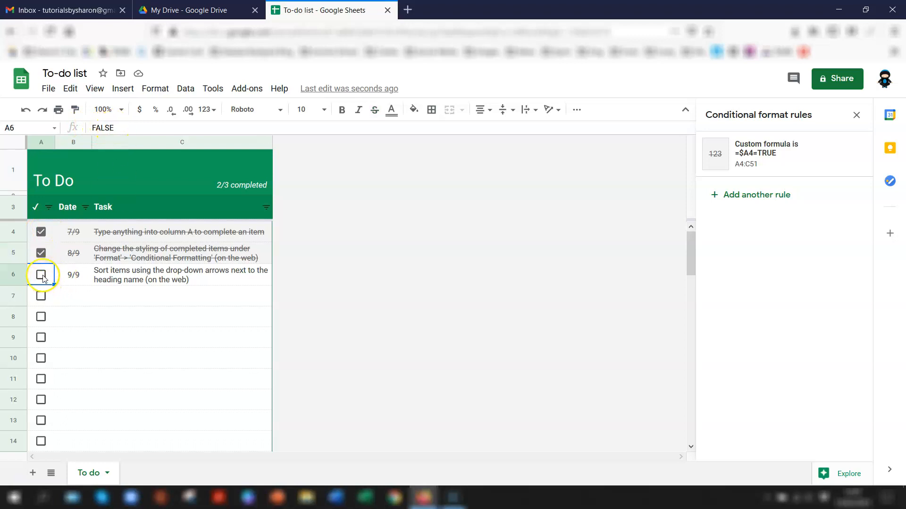
left_click_drag(115, 128, 97, 124)
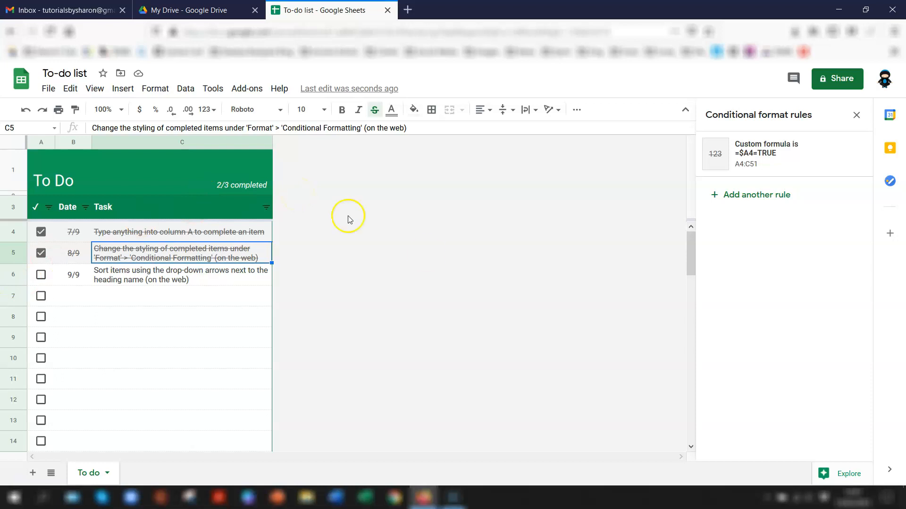
- Set the fill color of the existing =$A4=TRUE conditional format rule to light green
left_click(802, 158)
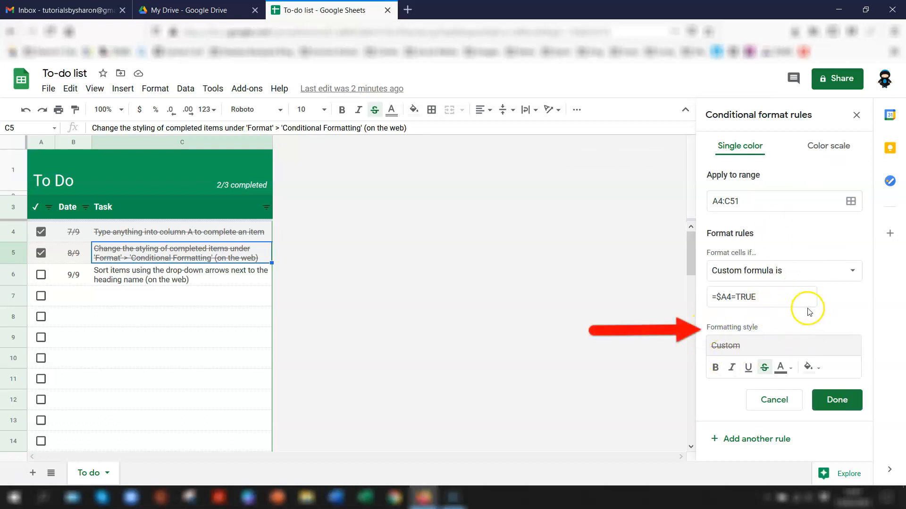
left_click(792, 368)
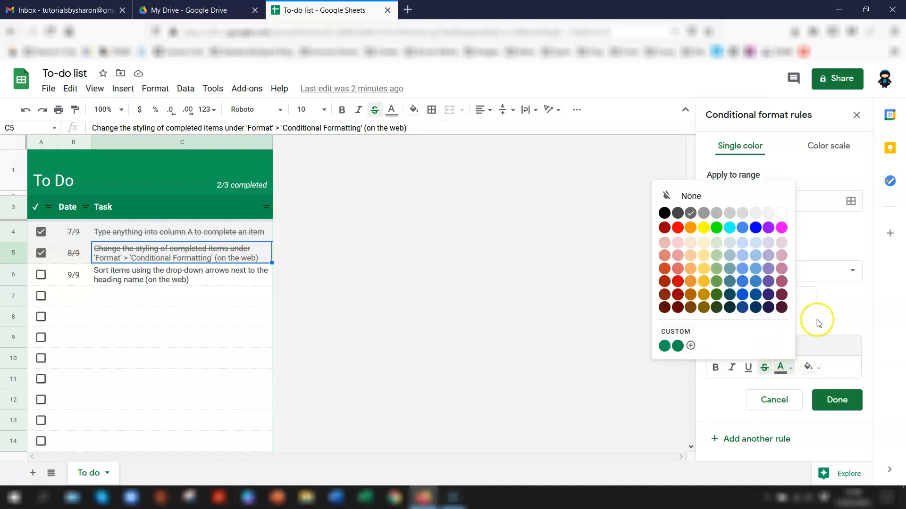
left_click(838, 312)
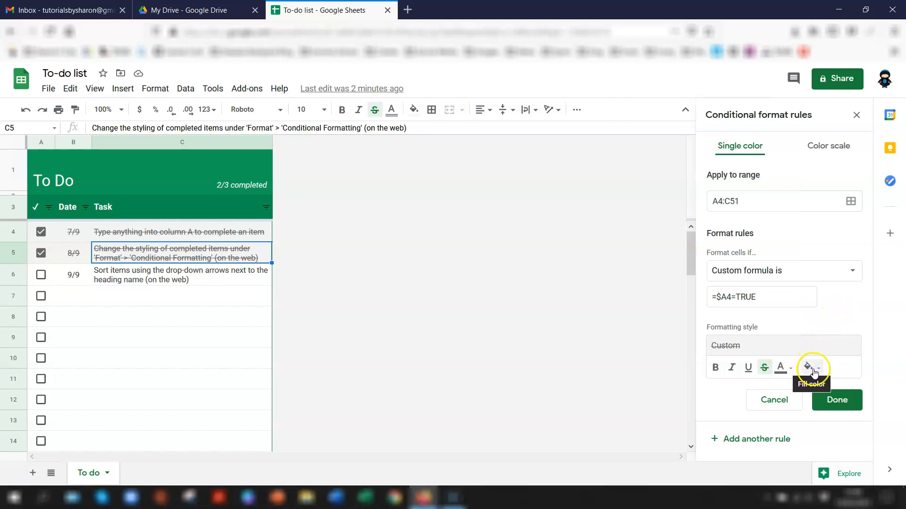
left_click(824, 372)
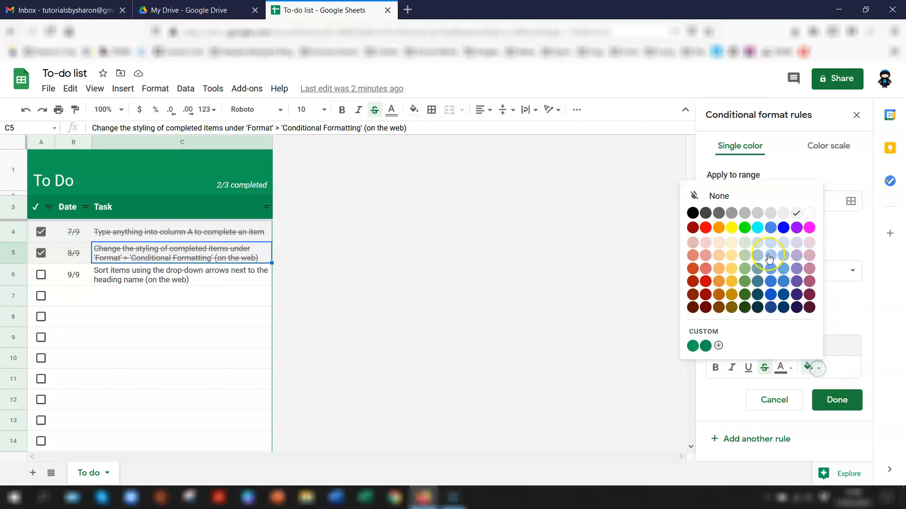
left_click(744, 256)
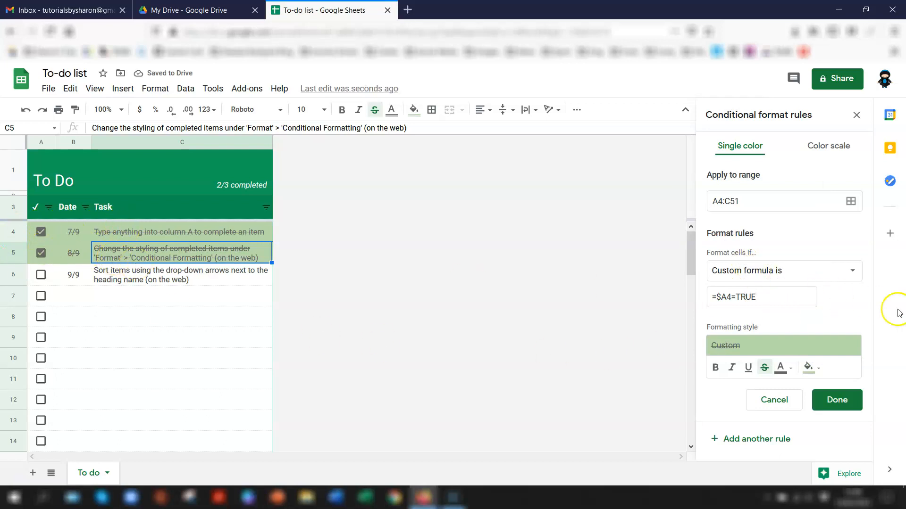
- Toggle the rule's strikethrough off and back on, save the rule, and close the conditional format rules
left_click(765, 371)
left_click(765, 370)
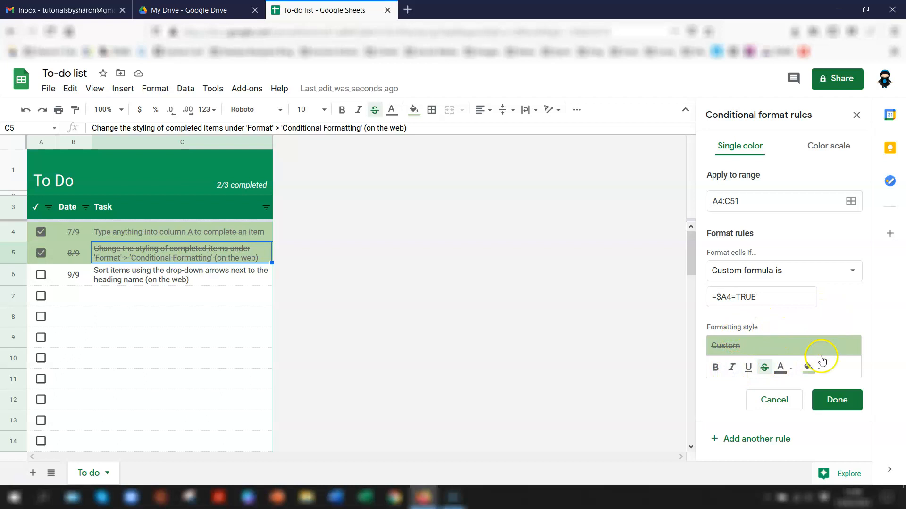
left_click(838, 400)
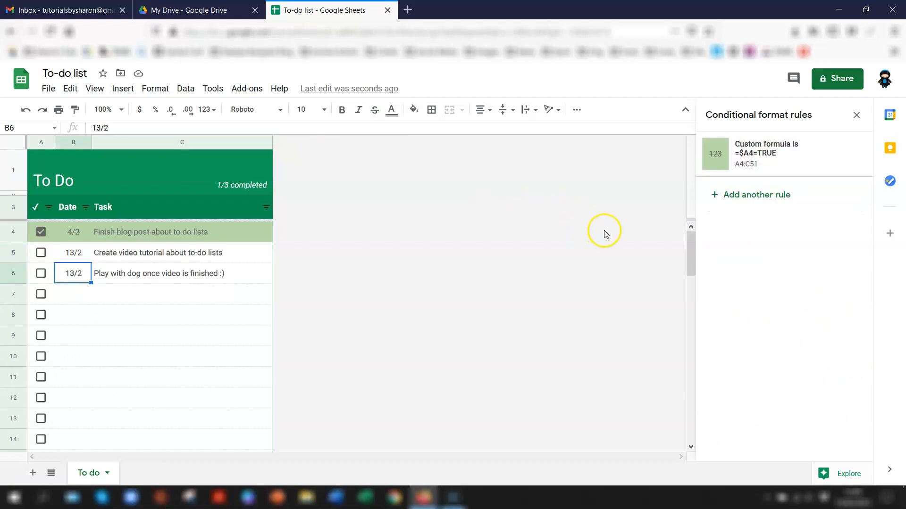
left_click(857, 115)
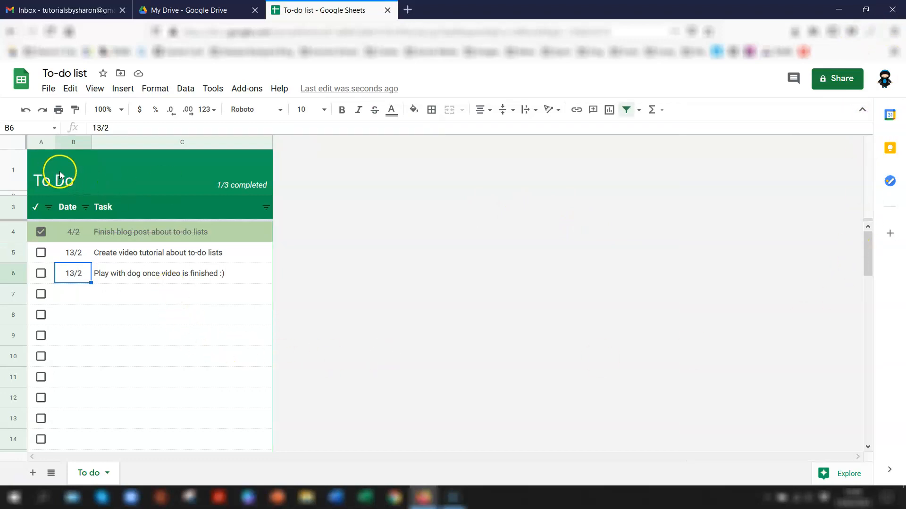
- Inspect the formula behind the completed-task counter in cell C1
left_click(245, 173)
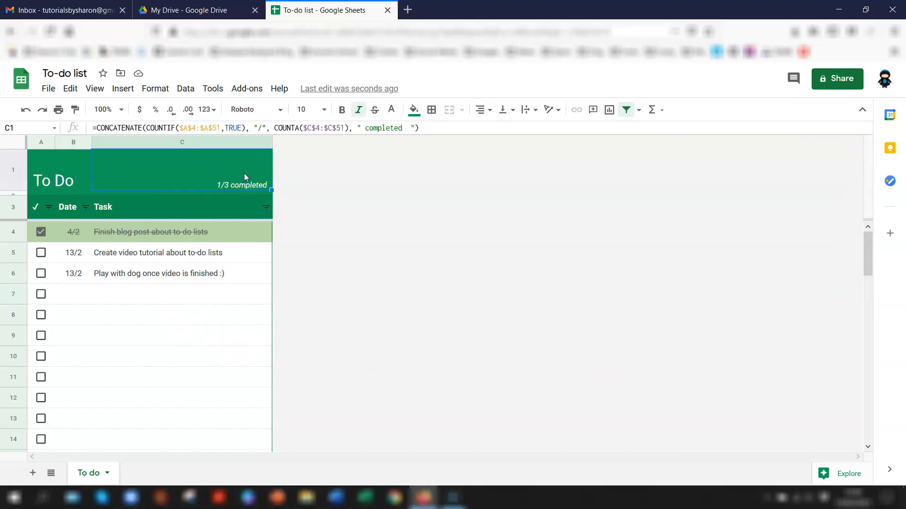
double_click(245, 173)
left_click(279, 221)
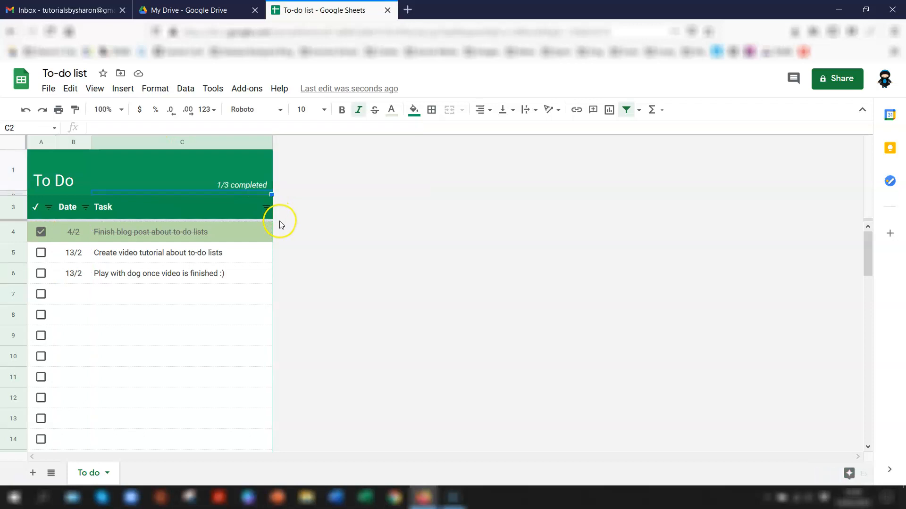
- Delete the completed-task counter from cell C1 and undo the deletion
left_click(219, 172)
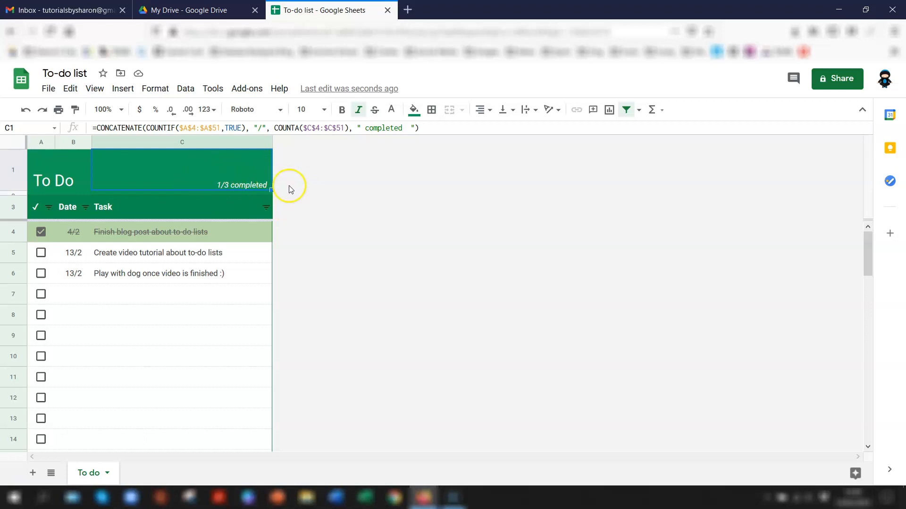
key("Delete")
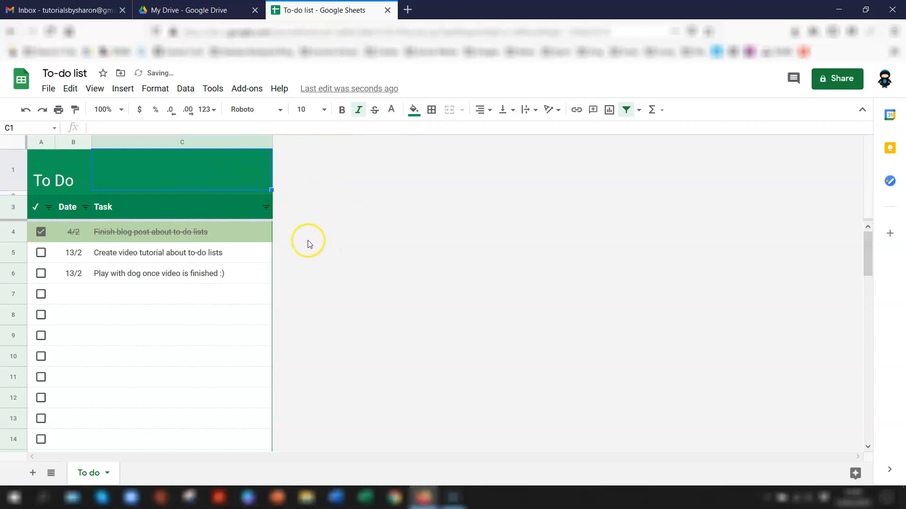
left_click(302, 224)
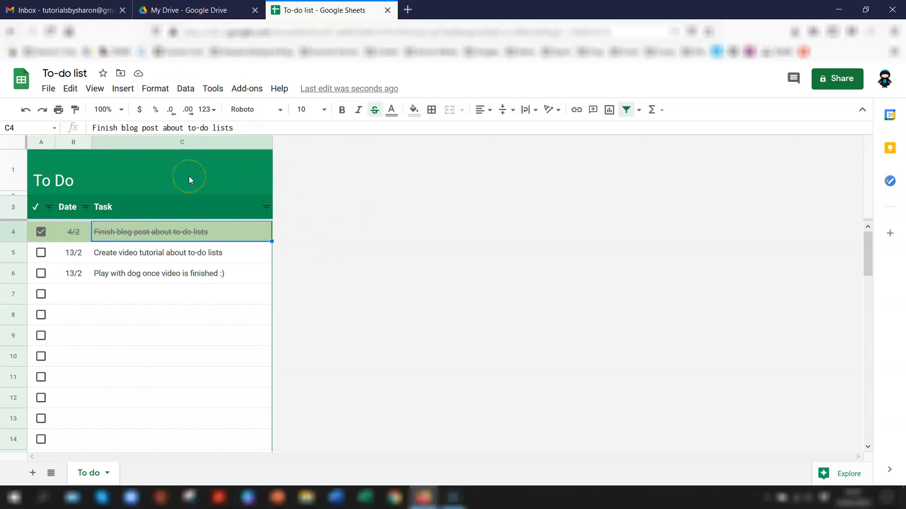
key("ctrl+z")
left_click(283, 210)
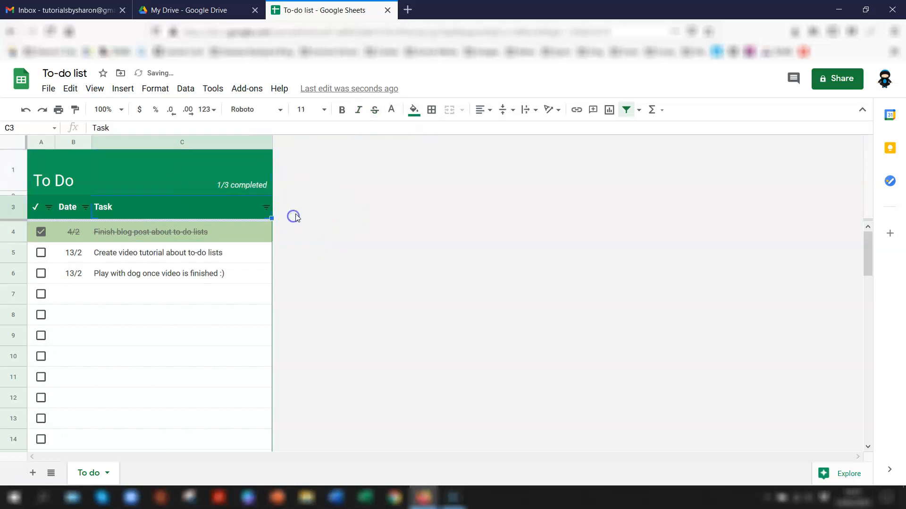
- Insert one column to the left of the Task column and undo the insertion
right_click(142, 146)
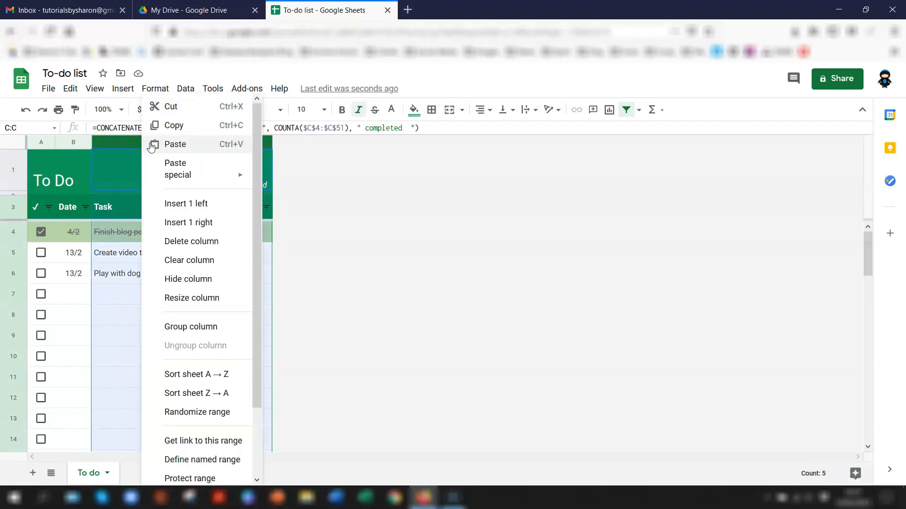
left_click(202, 203)
left_click(180, 259)
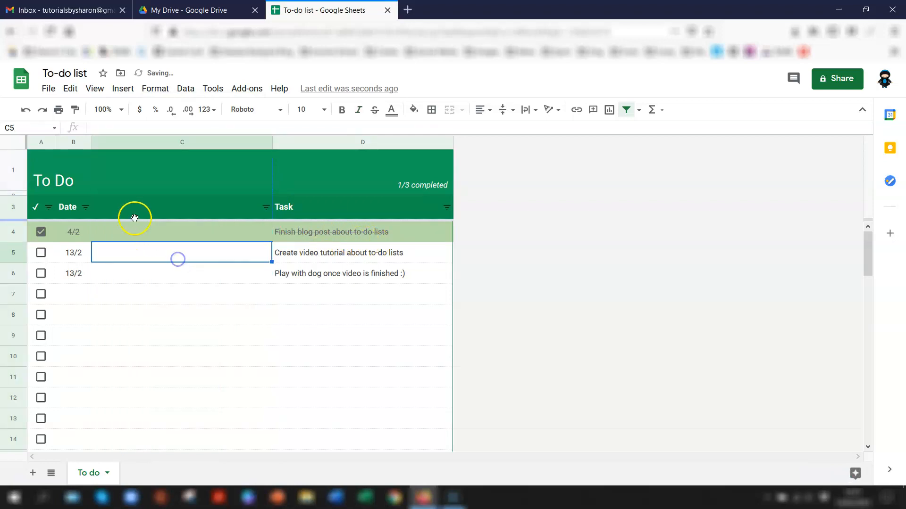
key("ctrl+z")
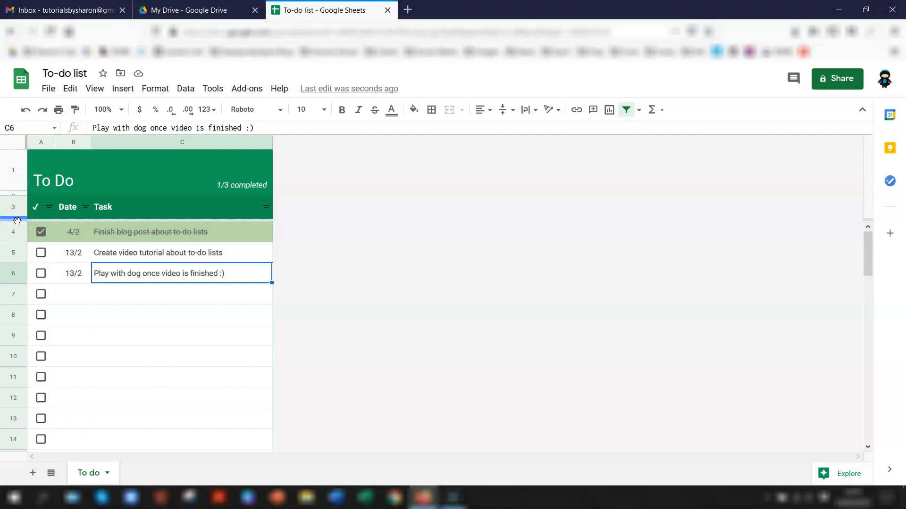
- Unfreeze the header rows to compare how the list scrolls, and freeze rows 1 to 3 again
scroll(184, 265, "down", 2)
scroll(184, 265, "down", 3)
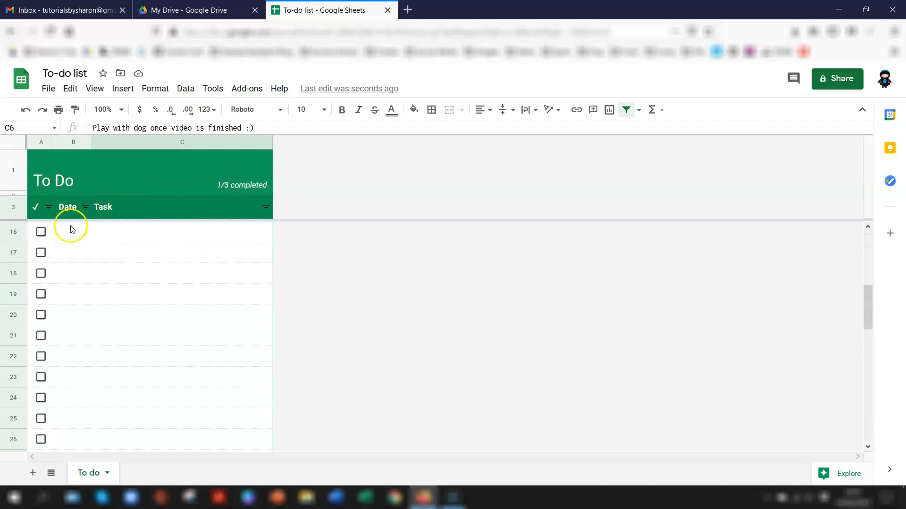
scroll(245, 265, "up", 5)
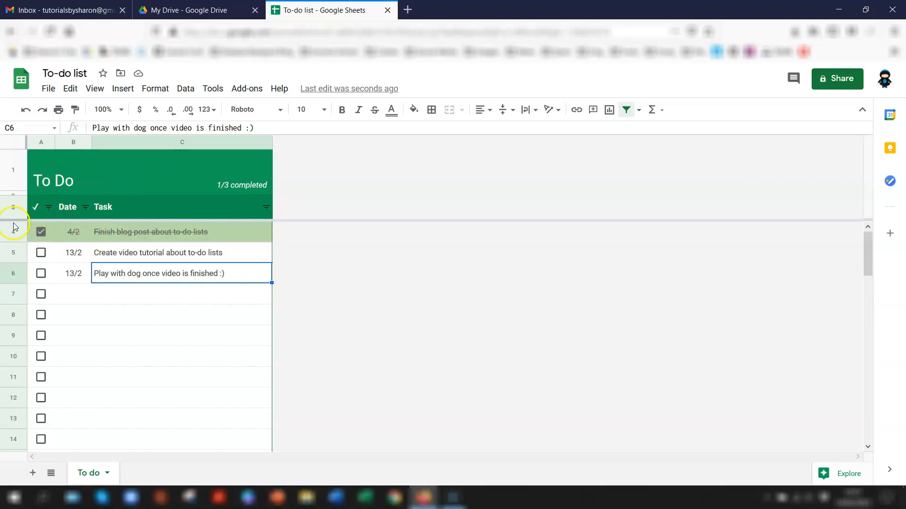
left_click_drag(14, 221, 17, 146)
scroll(324, 259, "down", 5)
scroll(324, 261, "up", 4)
scroll(324, 262, "up", 1)
left_click_drag(24, 147, 27, 219)
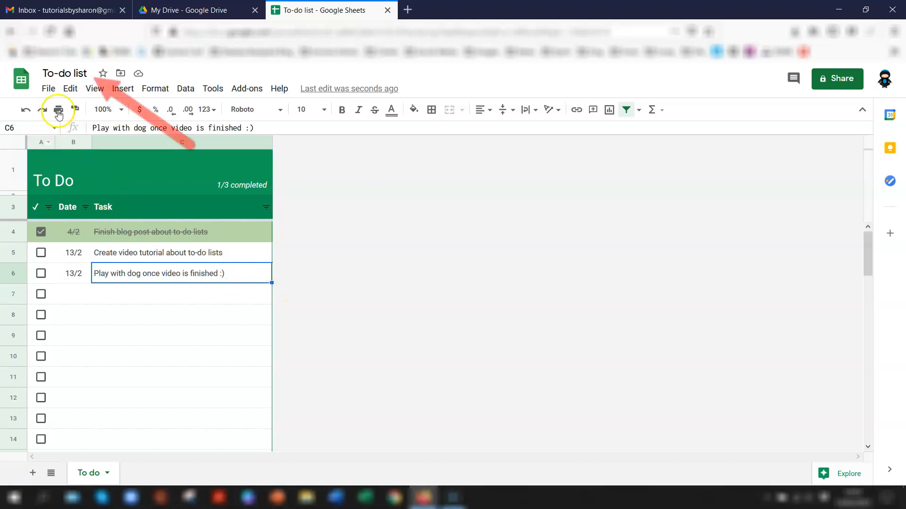
- Open the spreadsheet's title for editing and select the whole name
left_click(42, 72)
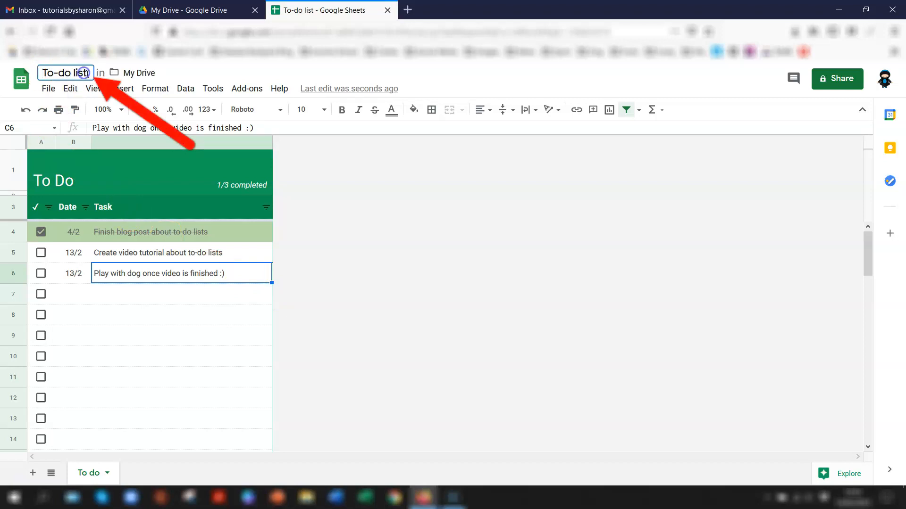
left_click_drag(87, 73, 35, 73)
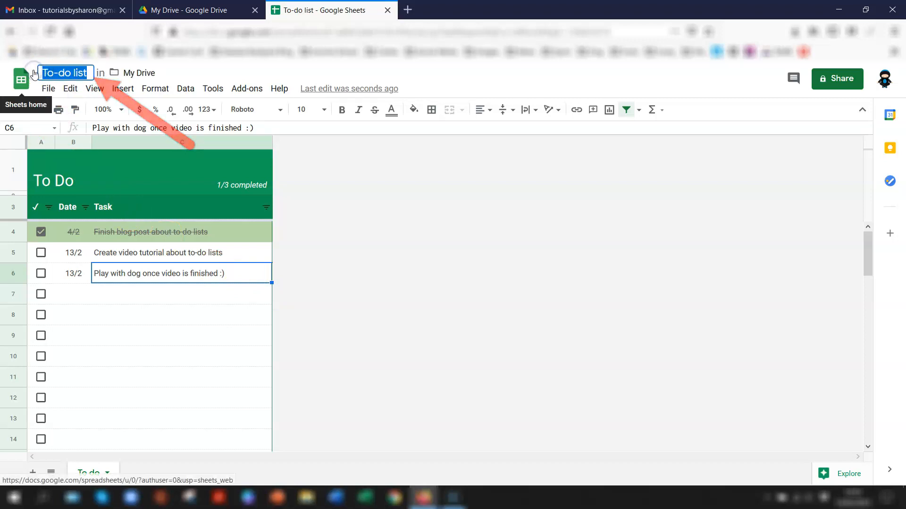